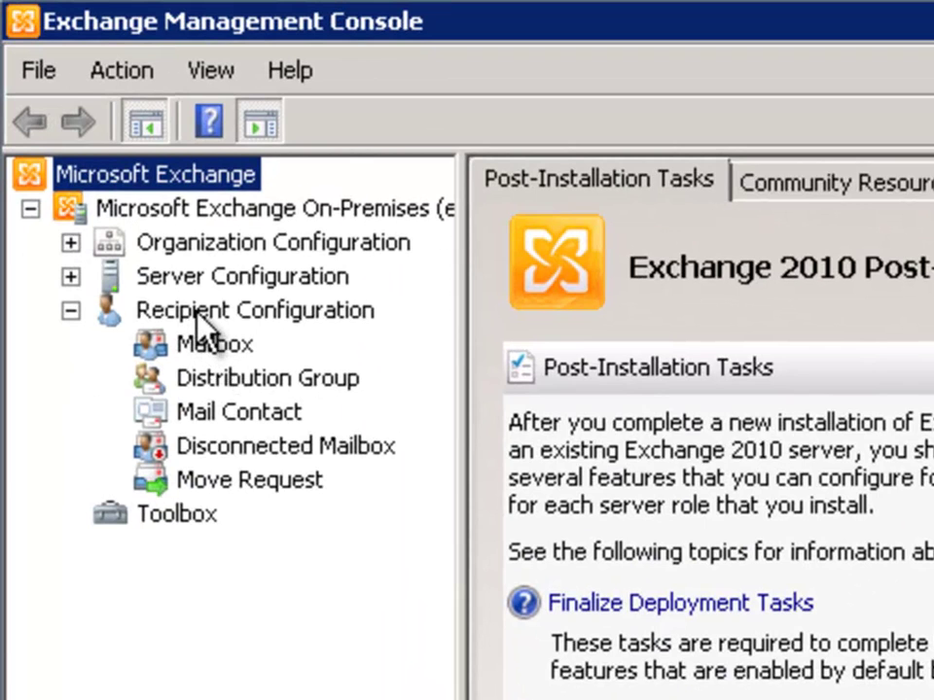
- Move from the post-installation tasks page to the Recipient Configuration section
{"action": "left_click", "coordinate": [199, 313]}
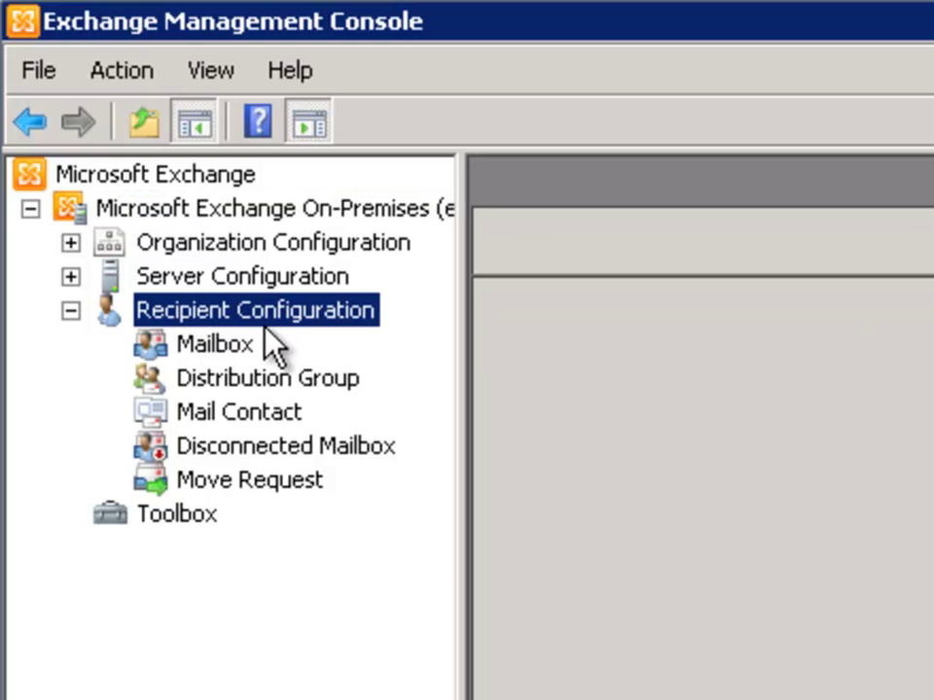
- List the forest's mailboxes and review the Administrator and Discovery Search Mailbox entries
{"action": "left_click", "coordinate": [222, 346]}
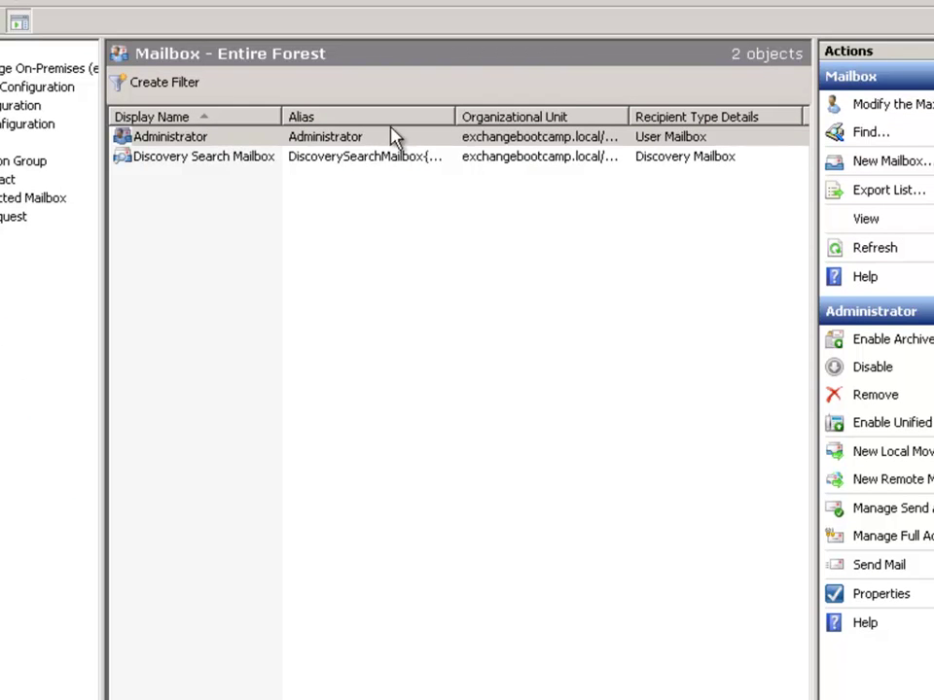
{"action": "left_click", "coordinate": [174, 137]}
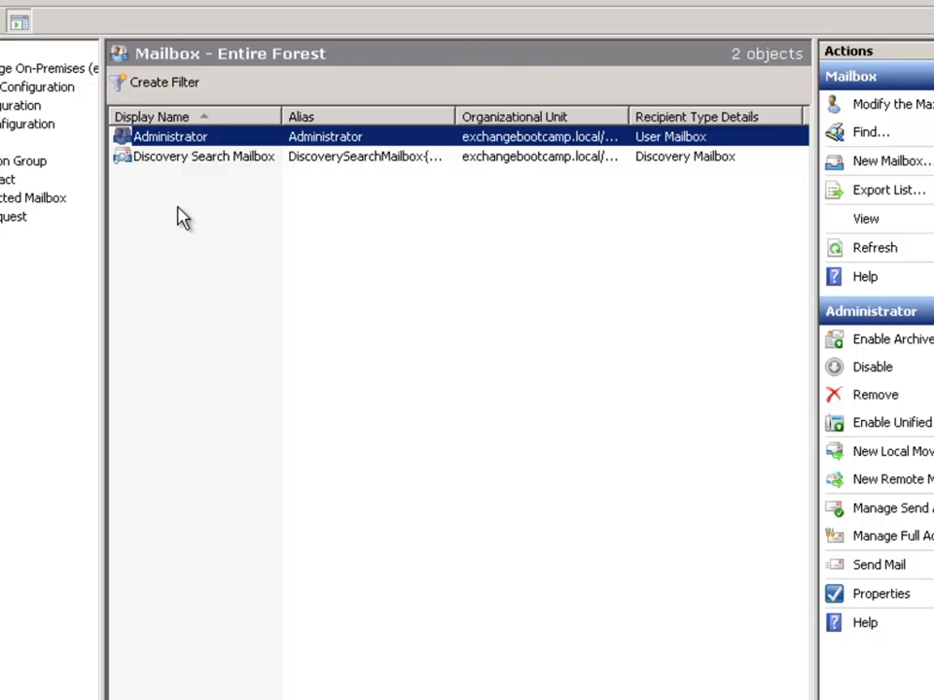
{"action": "left_click", "coordinate": [148, 158]}
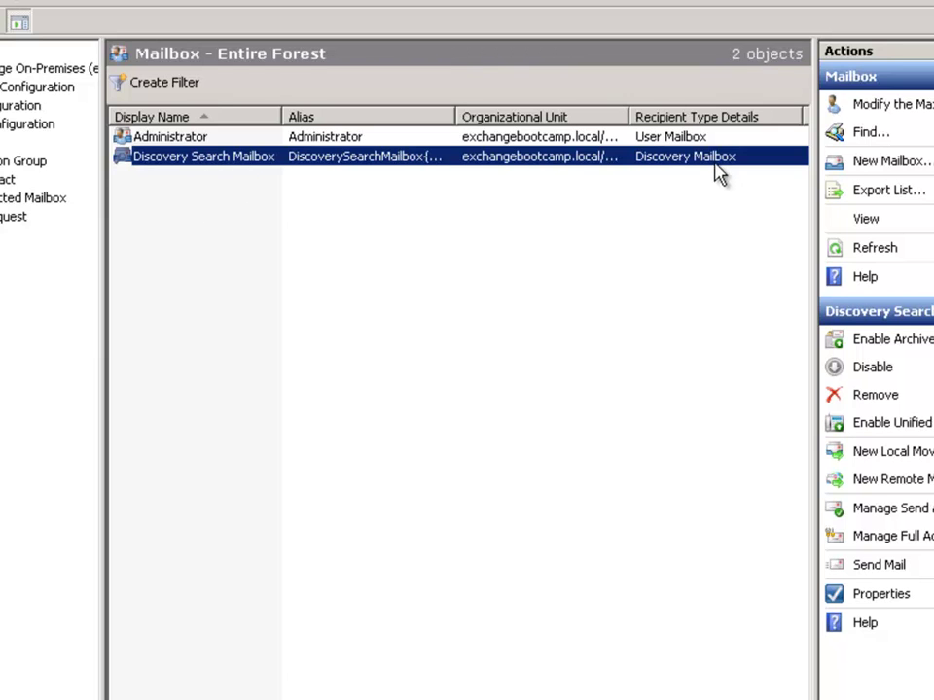
{"action": "left_click", "coordinate": [208, 217]}
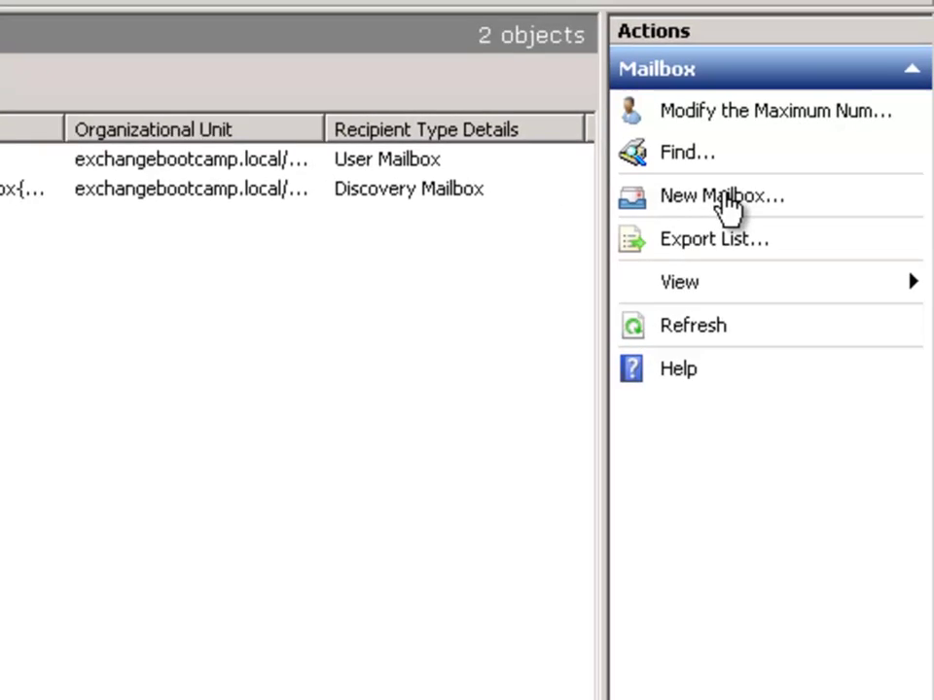
- Start the New Mailbox wizard from the mailbox list's context menu
{"action": "right_click", "coordinate": [74, 231]}
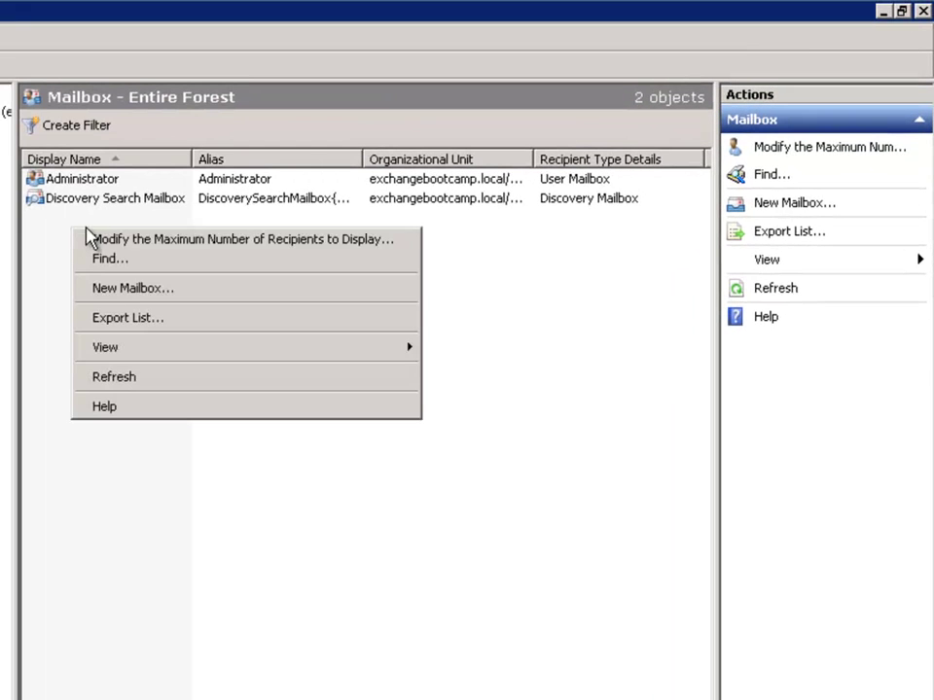
{"action": "left_click", "coordinate": [124, 291]}
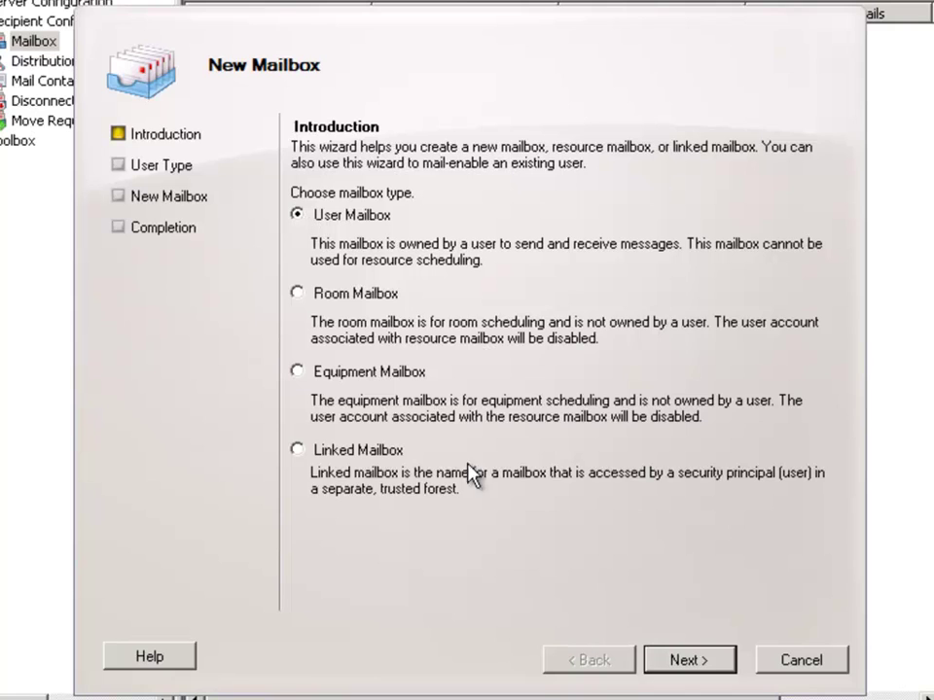
- Continue past the Introduction page with User Mailbox selected
{"action": "left_click", "coordinate": [671, 661]}
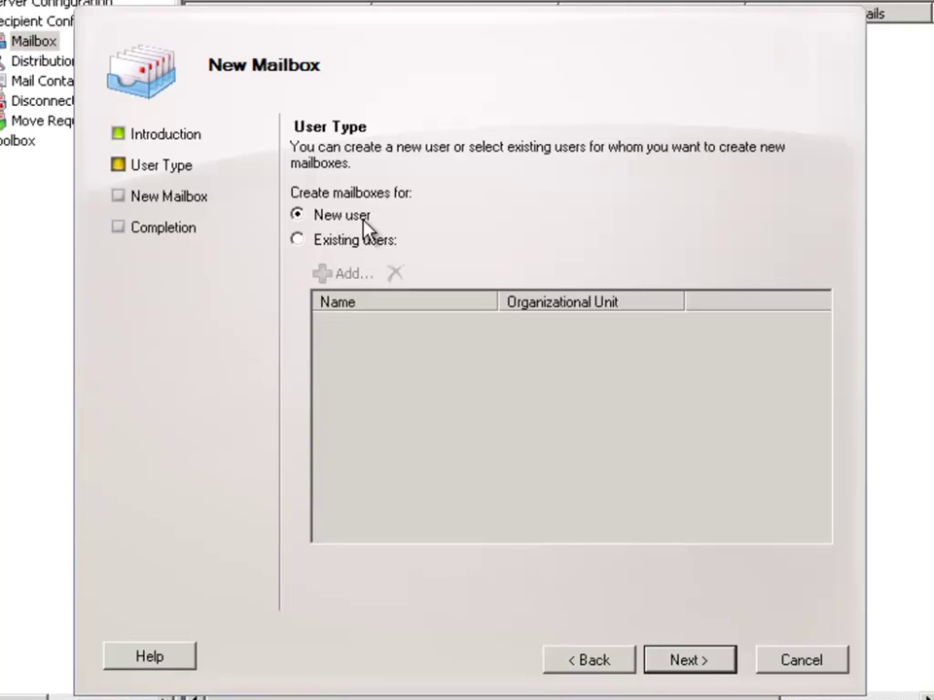
- Choose New user and enter the user's first name, last name, logon name and password
{"action": "left_click", "coordinate": [700, 667]}
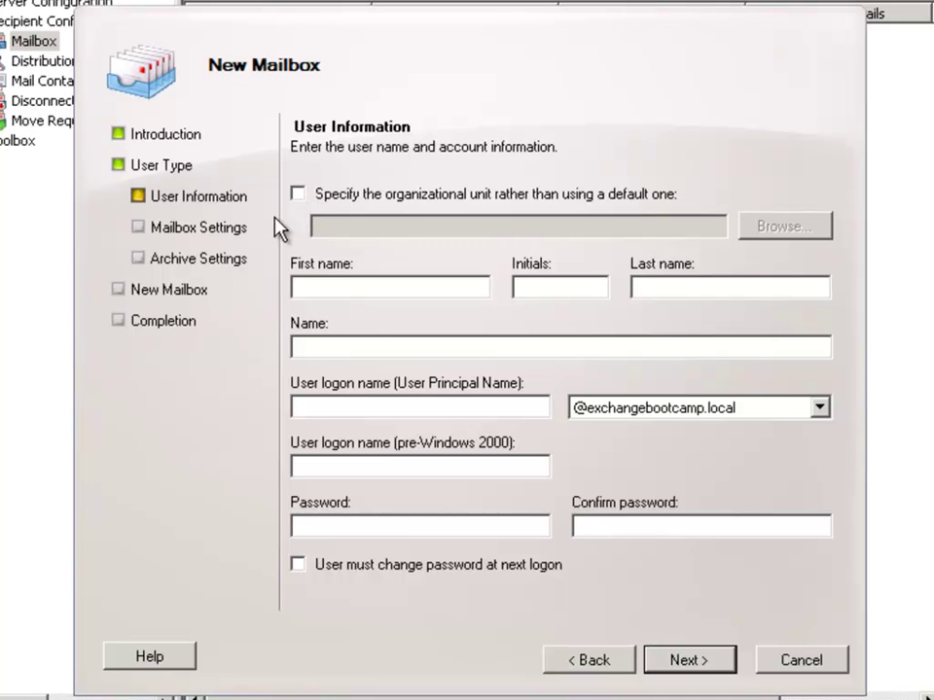
{"action": "left_click", "coordinate": [369, 288]}
{"action": "key", "text": "Tab"}
{"action": "key", "text": "Tab"}
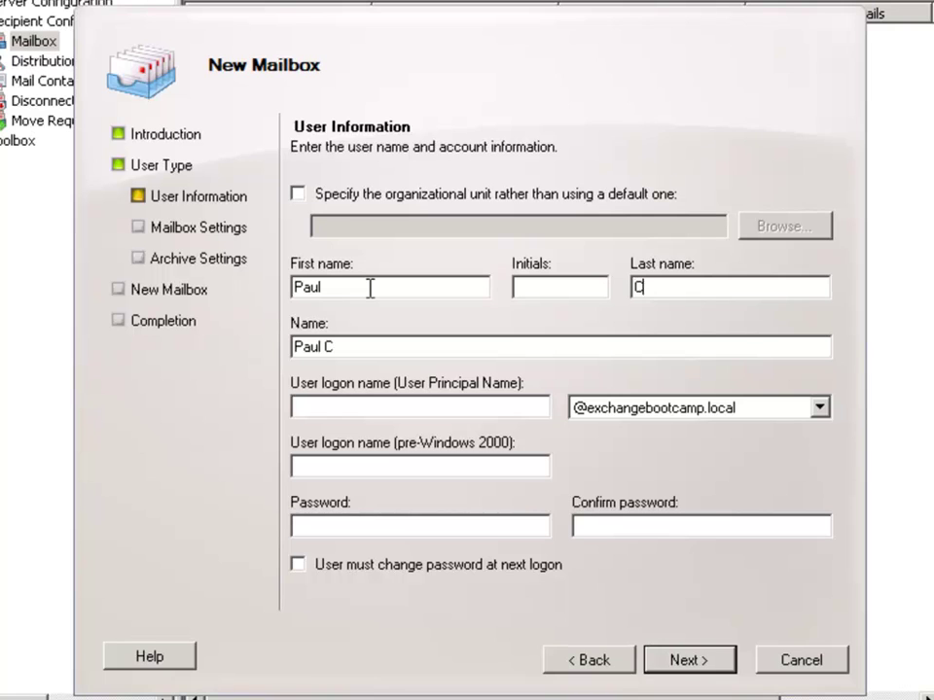
{"action": "key", "text": "Tab"}
{"action": "key", "text": "Tab"}
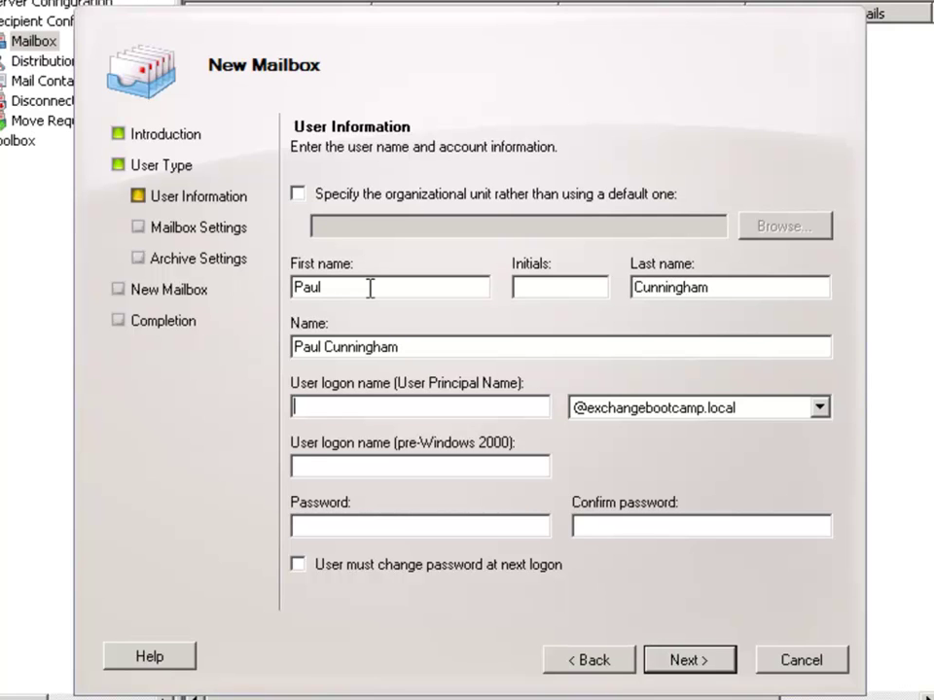
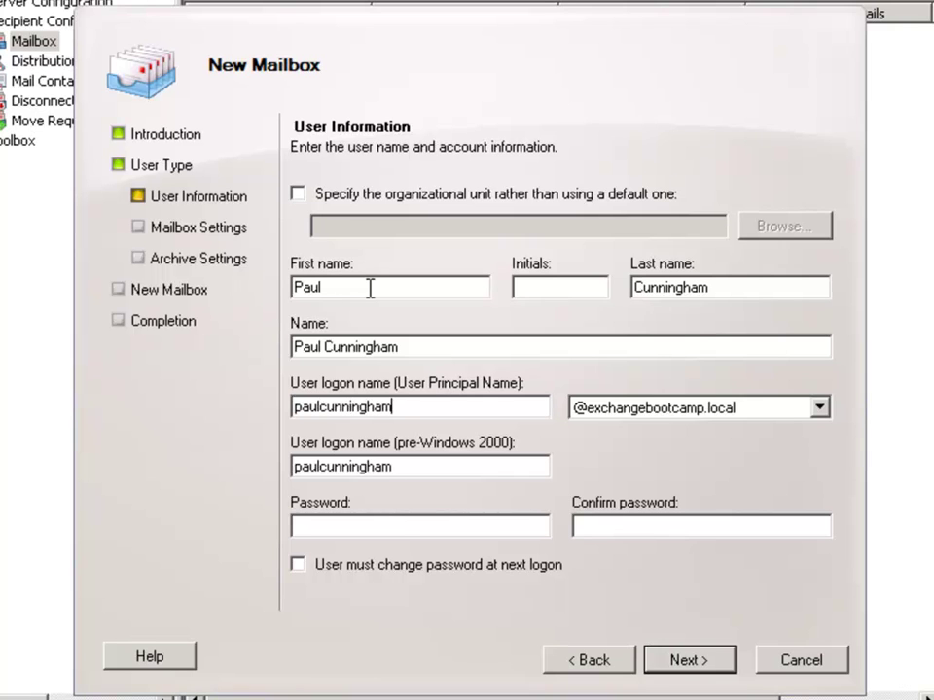
{"action": "key", "text": "Tab"}
{"action": "key", "text": "Tab"}
{"action": "key", "text": "Tab"}
{"action": "type", "text": "P@ssw0rd1234"}
{"action": "key", "text": "Tab"}
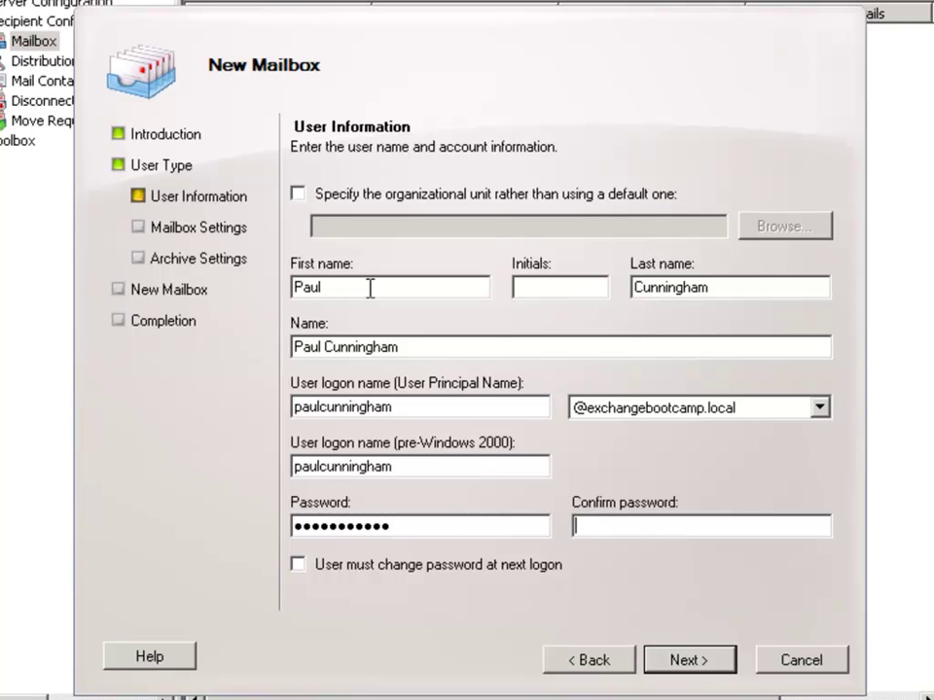
{"action": "type", "text": "P@ssw0rd1234"}
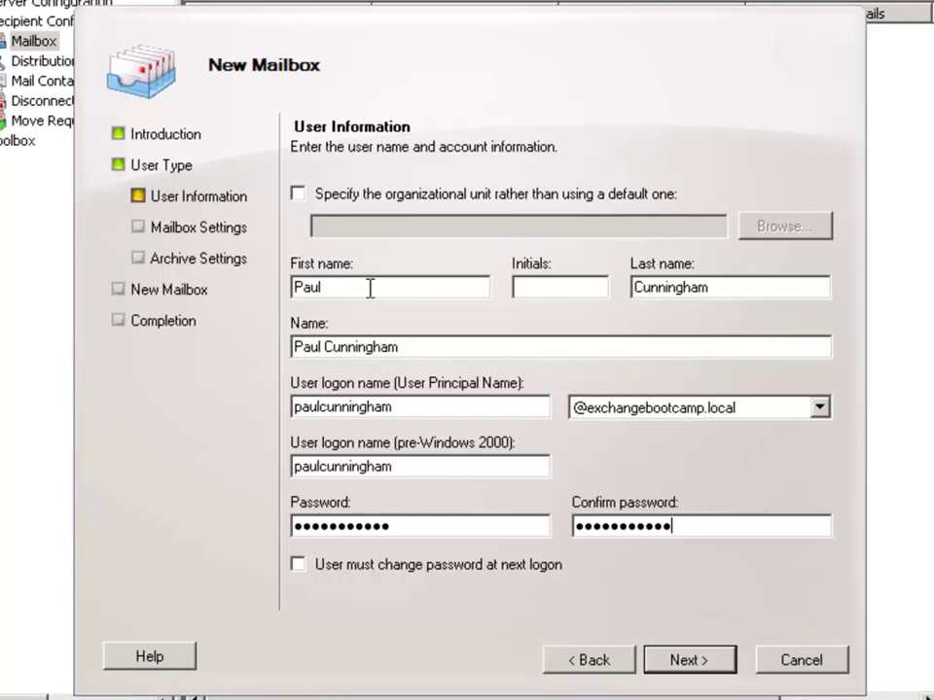
{"action": "left_click", "coordinate": [685, 665]}
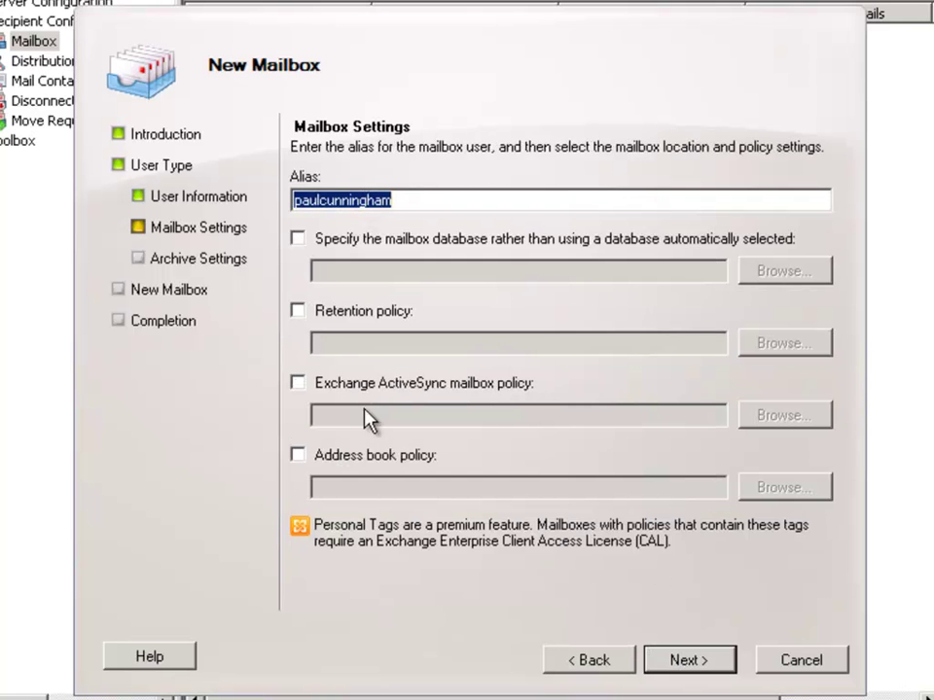
{"action": "left_click", "coordinate": [420, 199]}
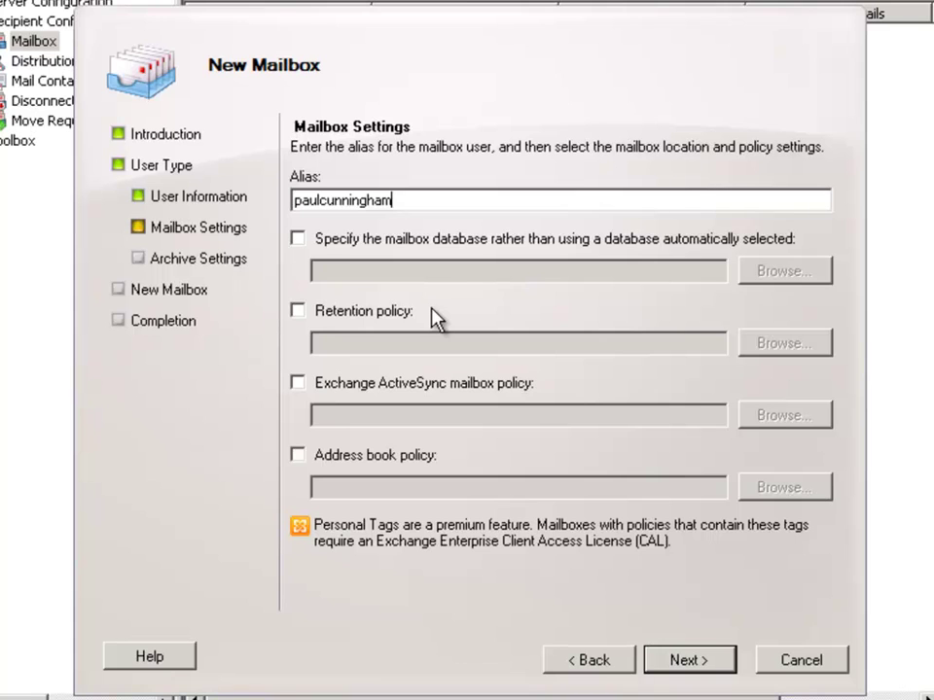
- Accept the default mailbox settings and move on to Archive Settings
{"action": "left_click", "coordinate": [690, 661]}
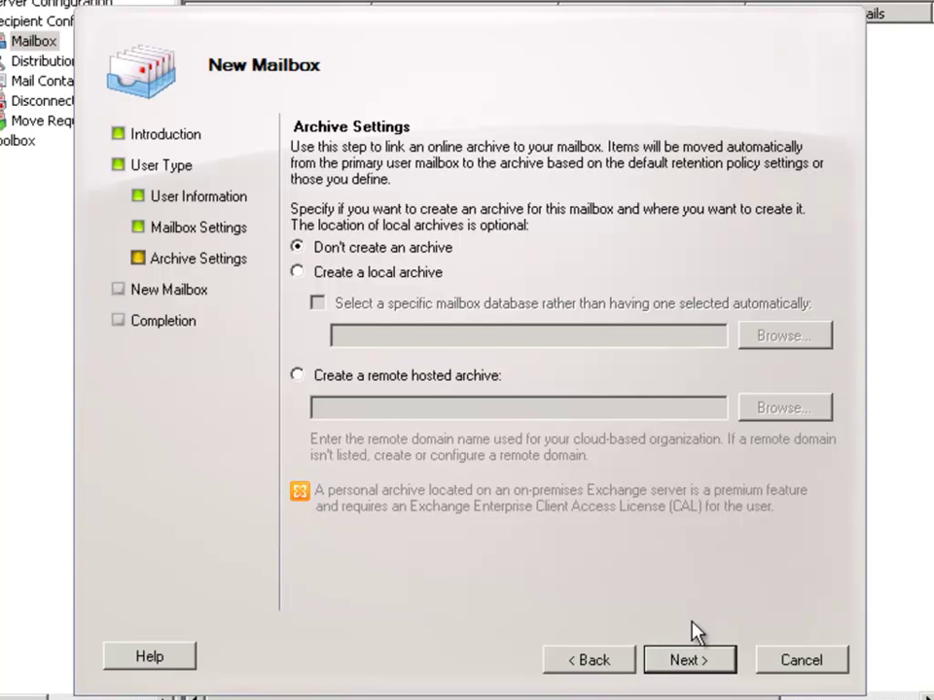
- Create the user mailbox without an archive, finish the wizard, and bring up the Run prompt
{"action": "left_click", "coordinate": [695, 661]}
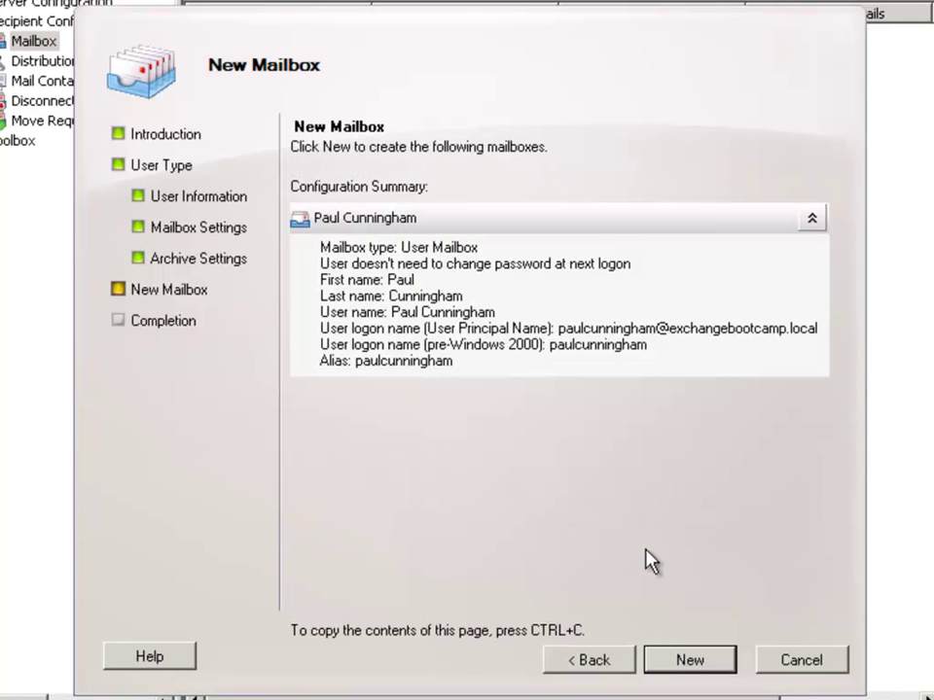
{"action": "left_click", "coordinate": [694, 667]}
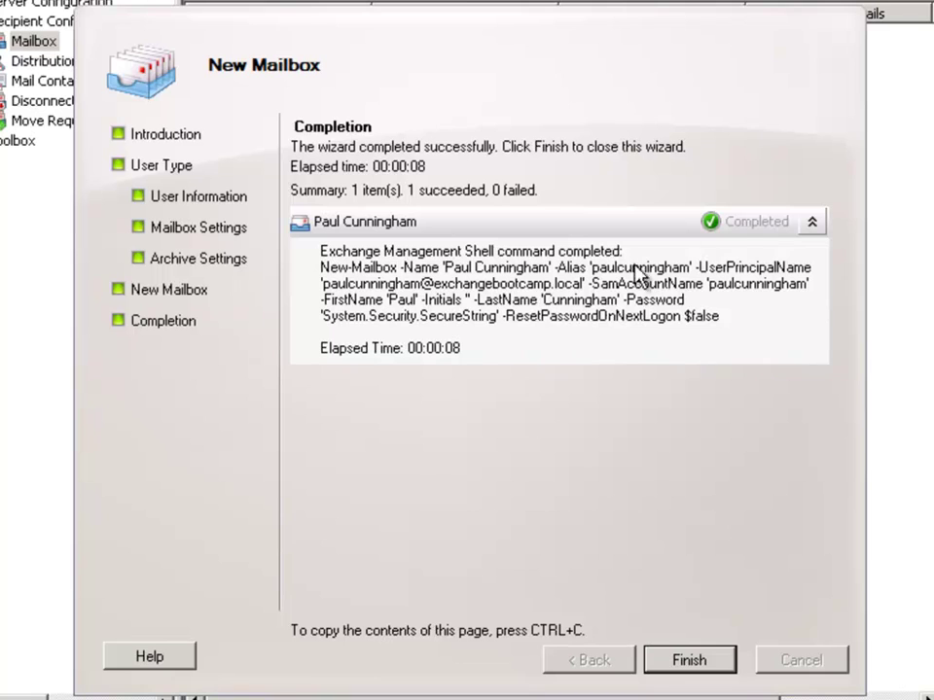
{"action": "left_click", "coordinate": [692, 662]}
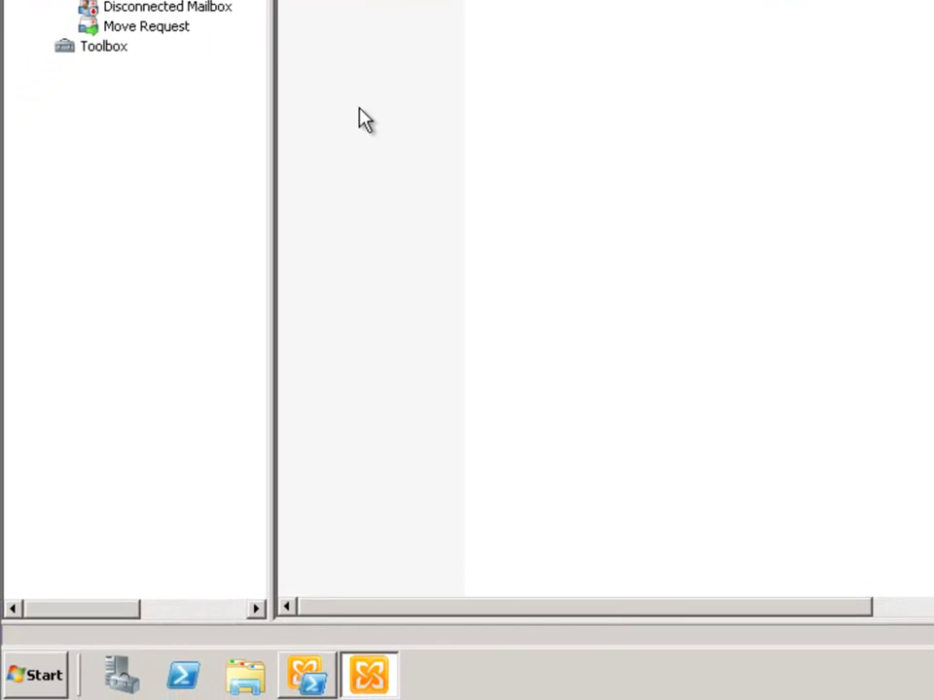
{"action": "left_click", "coordinate": [29, 681]}
{"action": "left_click", "coordinate": [359, 541]}
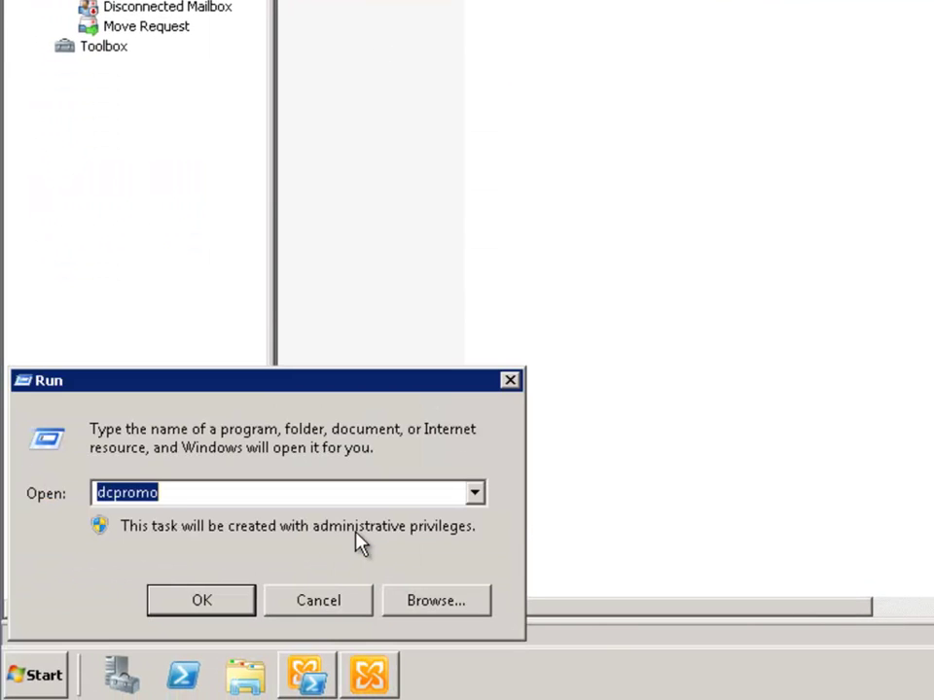
- Launch dsa.msc and select the new user in exchangebootcamp.local's Users container, with names widened
{"action": "type", "text": "dsa.msc"}
{"action": "key", "text": "Return"}
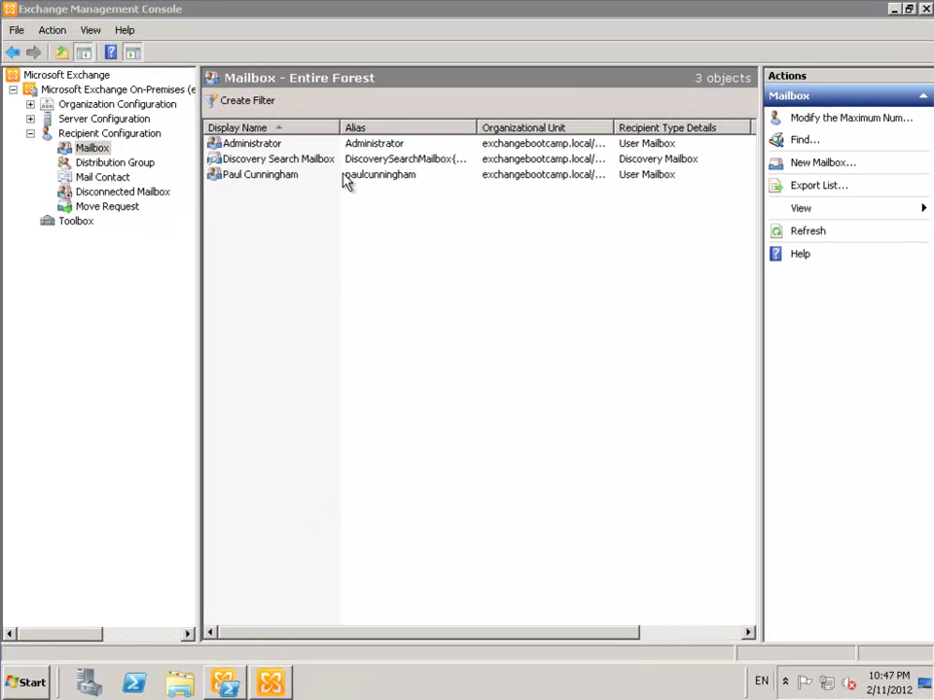
{"action": "left_click", "coordinate": [98, 188]}
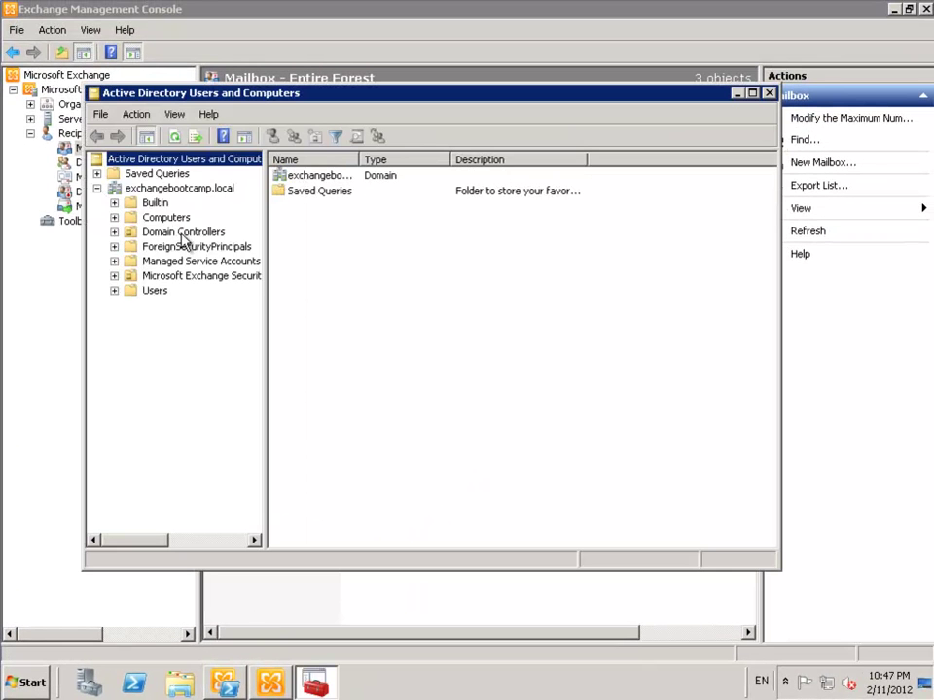
{"action": "left_click", "coordinate": [154, 290]}
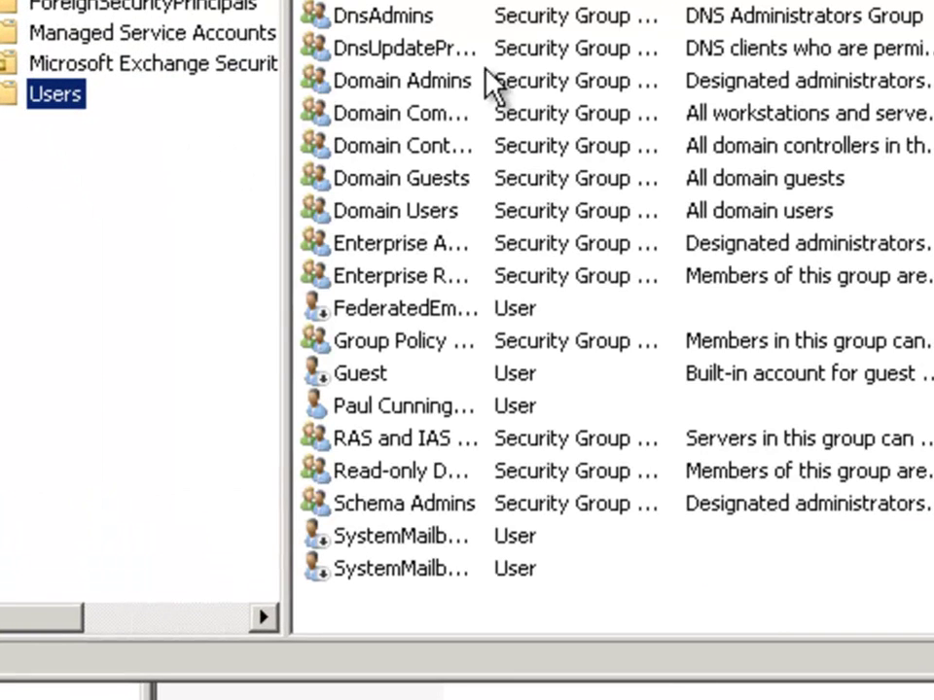
{"action": "left_click_drag", "start_coordinate": [487, 2], "coordinate": [778, 2]}
{"action": "left_click", "coordinate": [418, 375]}
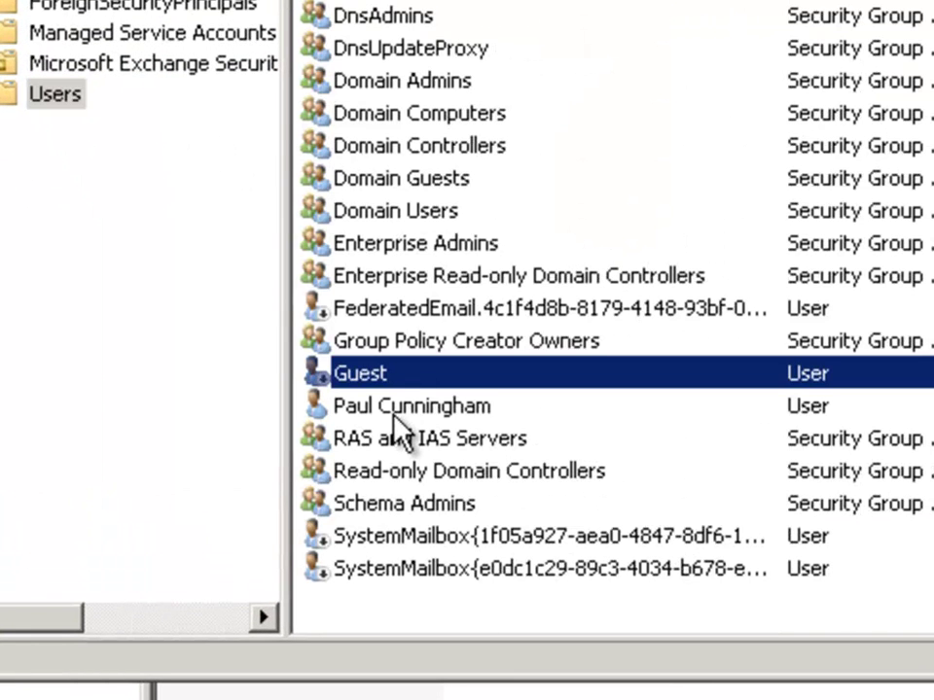
{"action": "left_click", "coordinate": [395, 416]}
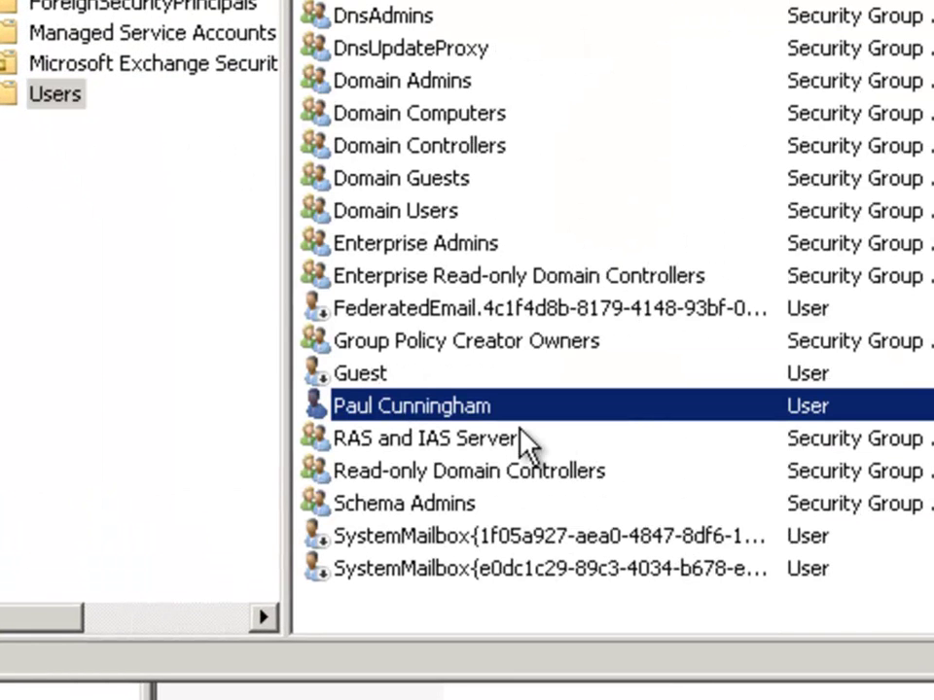
- Open the new user's account properties and check the populated e-mail address
{"action": "double_click", "coordinate": [455, 406]}
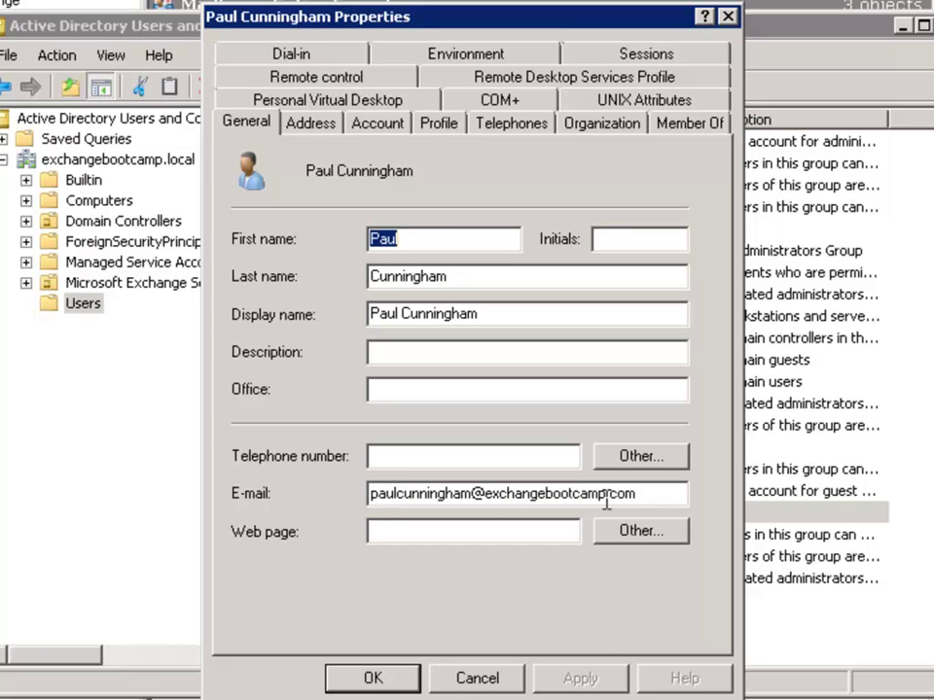
{"action": "left_click_drag", "start_coordinate": [477, 486], "coordinate": [309, 501]}
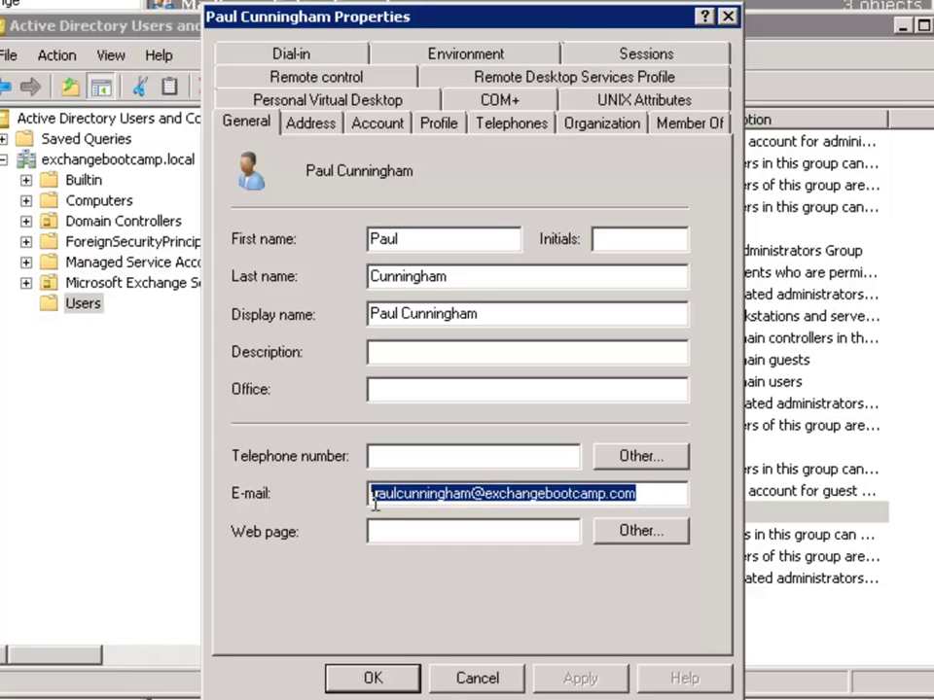
{"action": "left_click_drag", "start_coordinate": [374, 500], "coordinate": [667, 498]}
{"action": "left_click", "coordinate": [670, 495]}
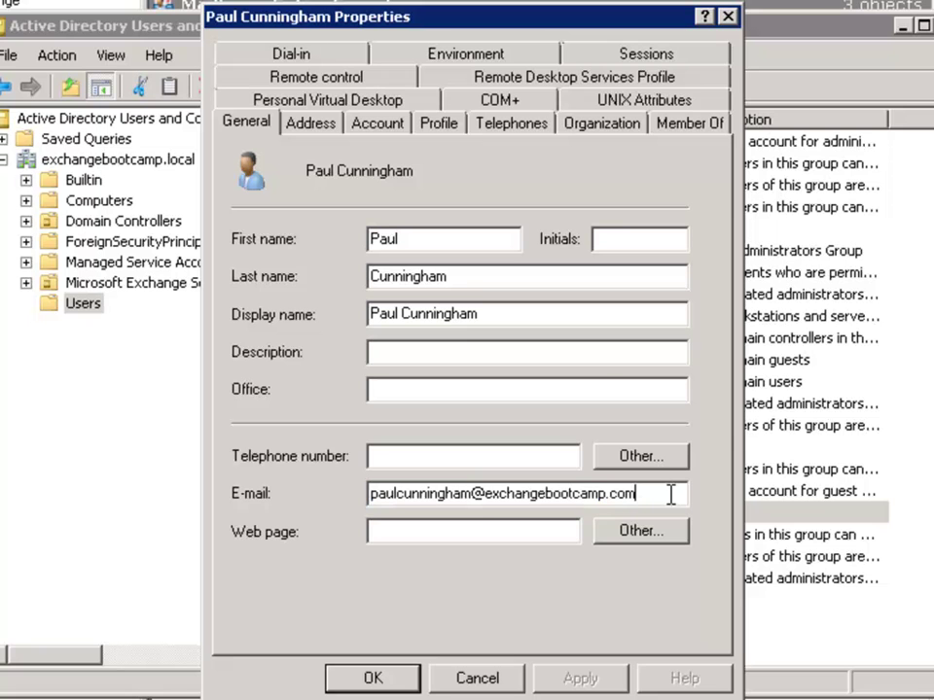
- Close the account properties, minimize ADUC, and open the new user's mailbox properties
{"action": "left_click", "coordinate": [729, 17]}
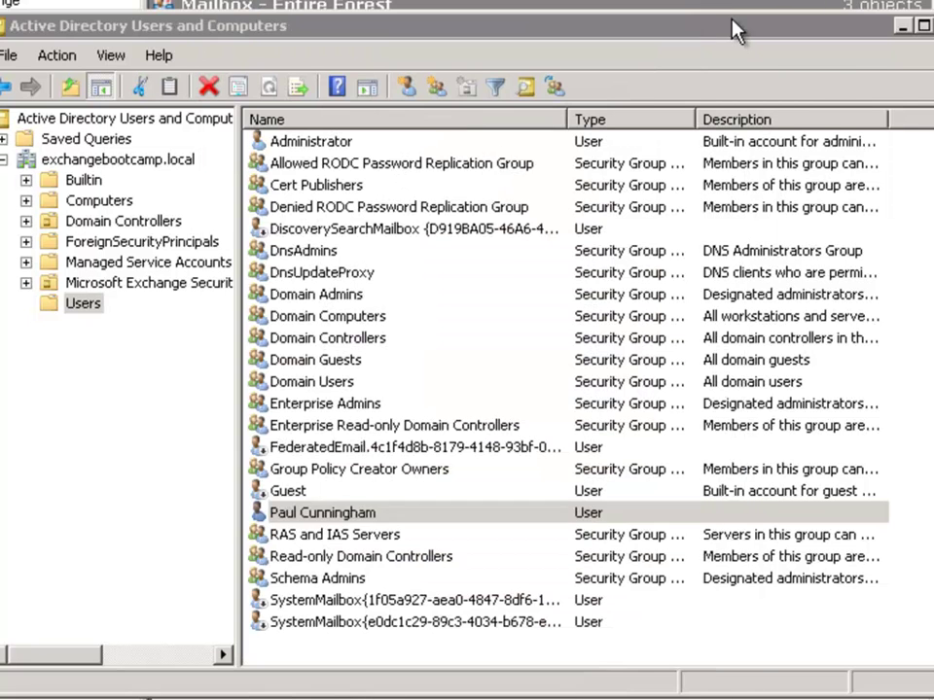
{"action": "left_click", "coordinate": [902, 29]}
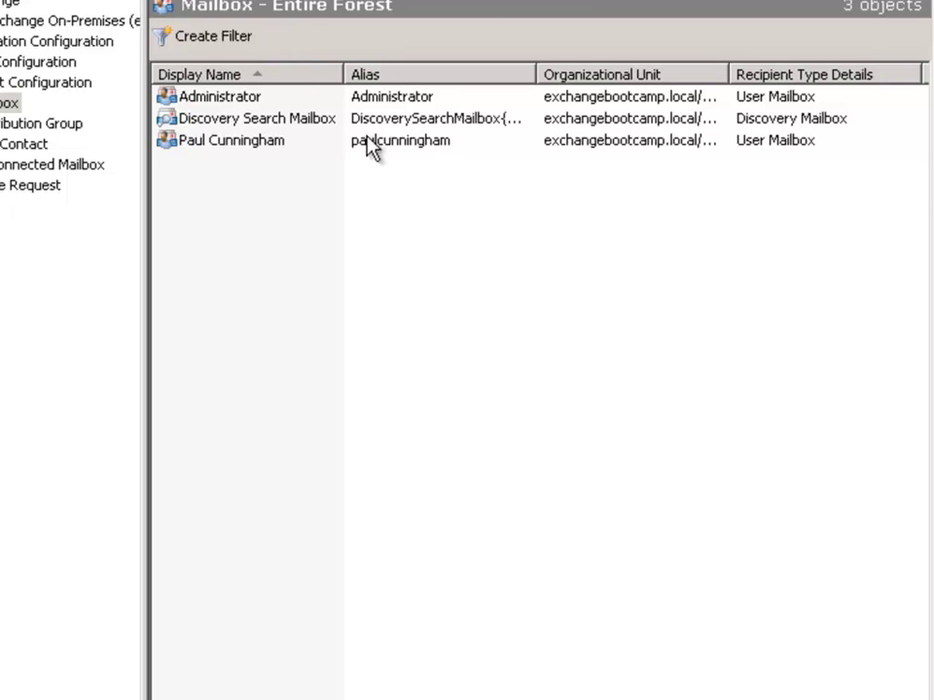
{"action": "left_click", "coordinate": [244, 143]}
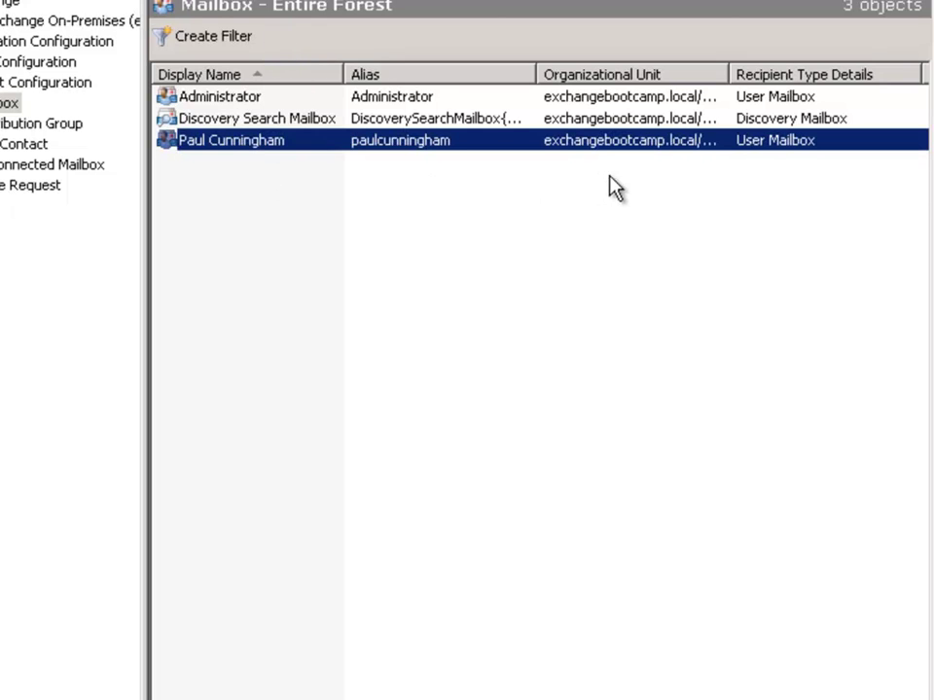
{"action": "right_click", "coordinate": [233, 154]}
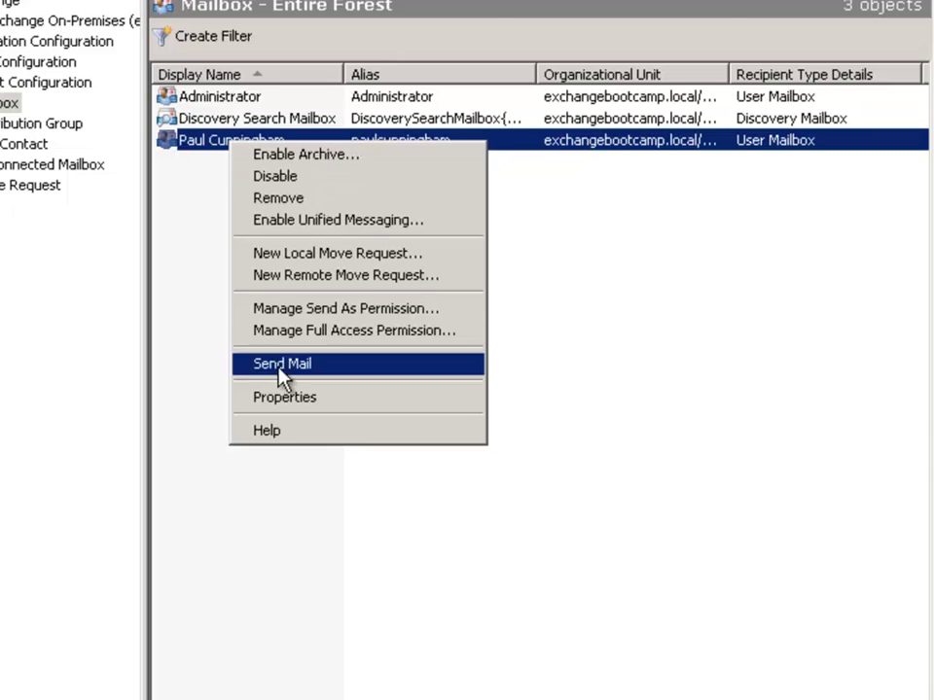
{"action": "left_click", "coordinate": [282, 396]}
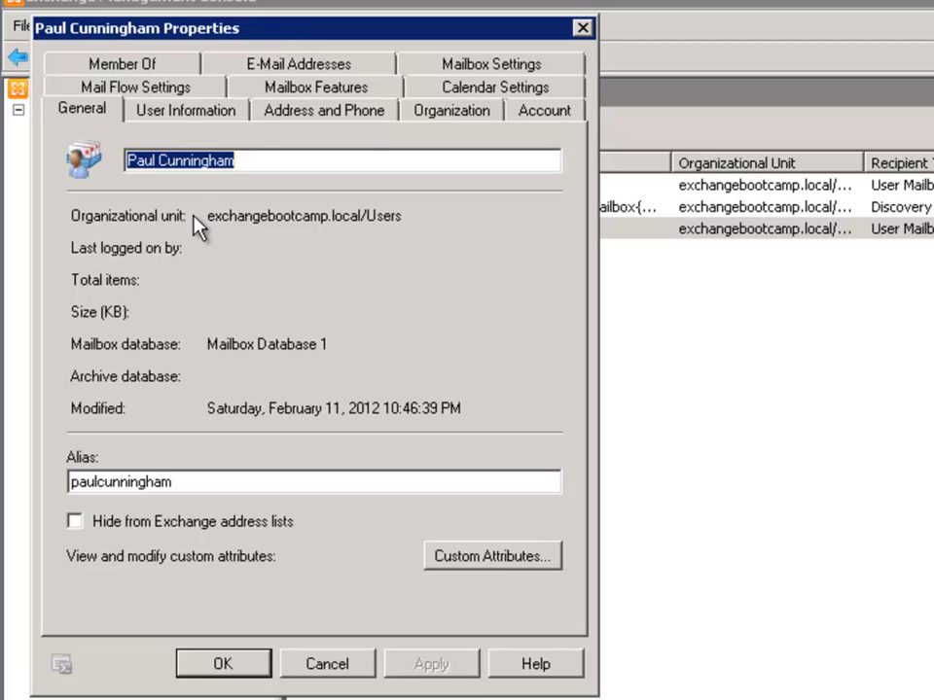
- Confirm organizational unit exchangebootcamp.local/Users and database Mailbox Database 1 on the General tab
{"action": "left_click_drag", "start_coordinate": [209, 216], "coordinate": [415, 220]}
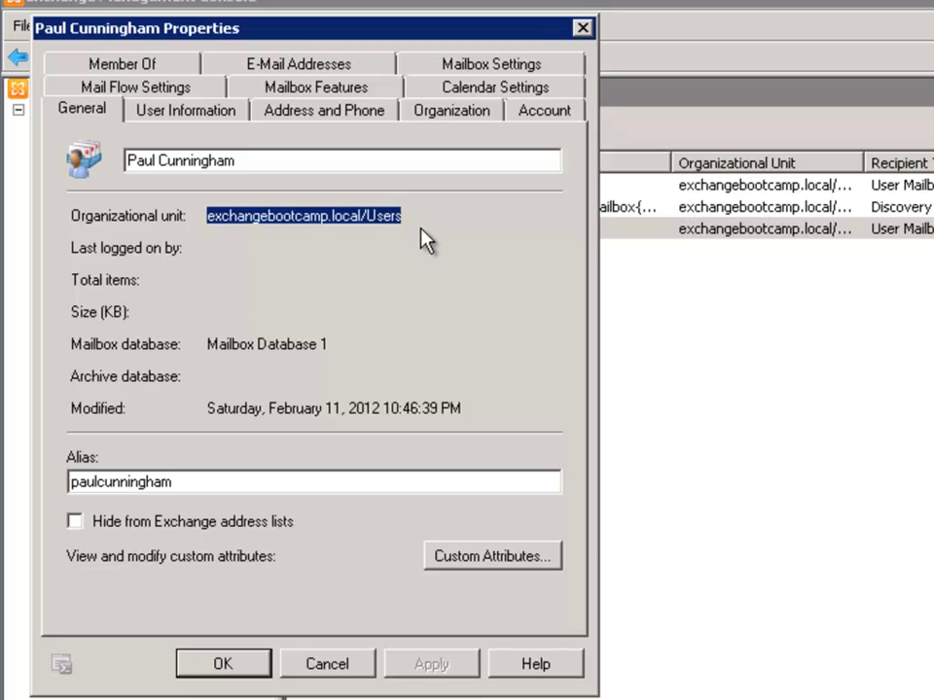
{"action": "left_click", "coordinate": [410, 217]}
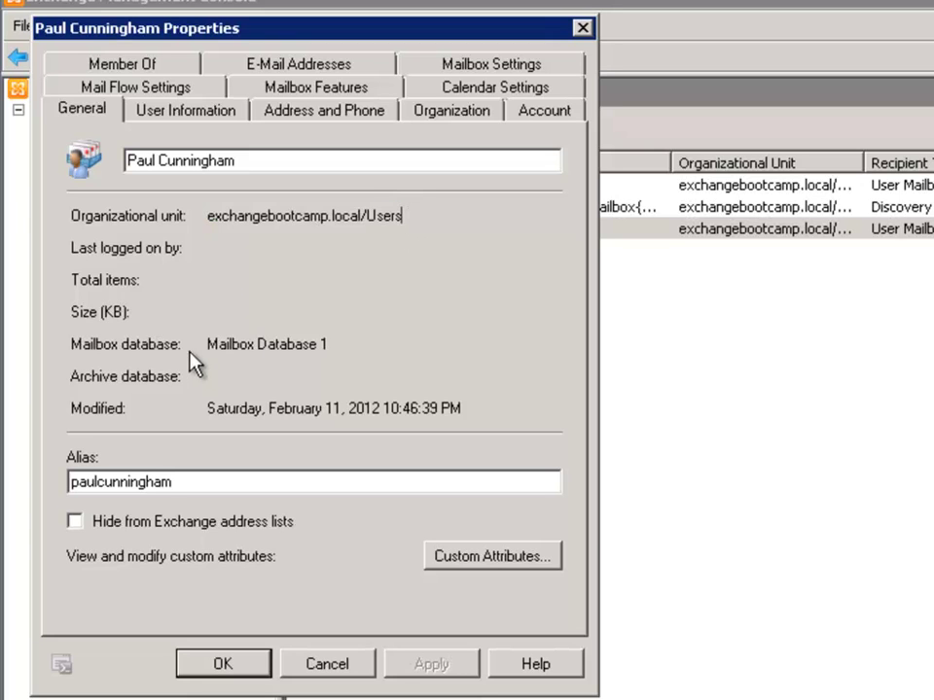
{"action": "left_click_drag", "start_coordinate": [207, 346], "coordinate": [344, 342]}
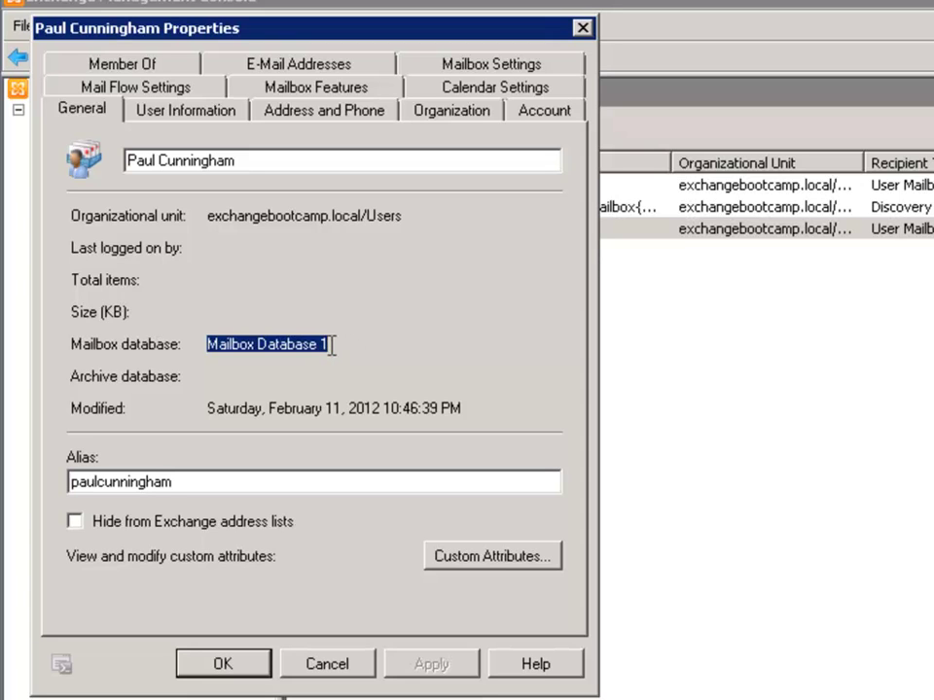
{"action": "left_click", "coordinate": [330, 345]}
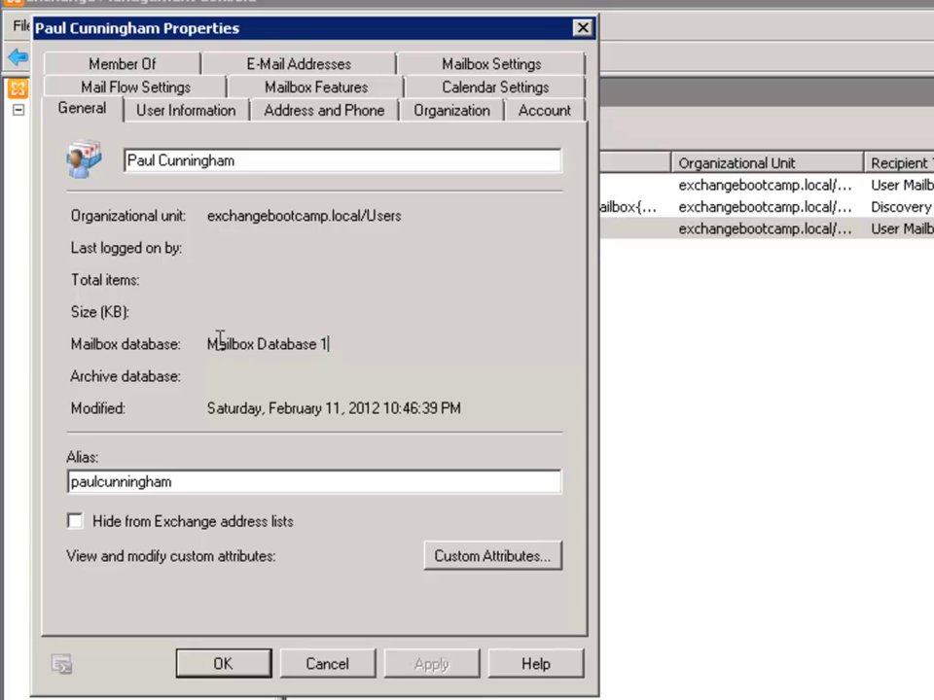
{"action": "left_click_drag", "start_coordinate": [210, 345], "coordinate": [339, 341]}
{"action": "left_click", "coordinate": [344, 342]}
- Check the mailbox's SMTP addresses and default reply address, then close its properties and clear the list selection
{"action": "left_click", "coordinate": [304, 66]}
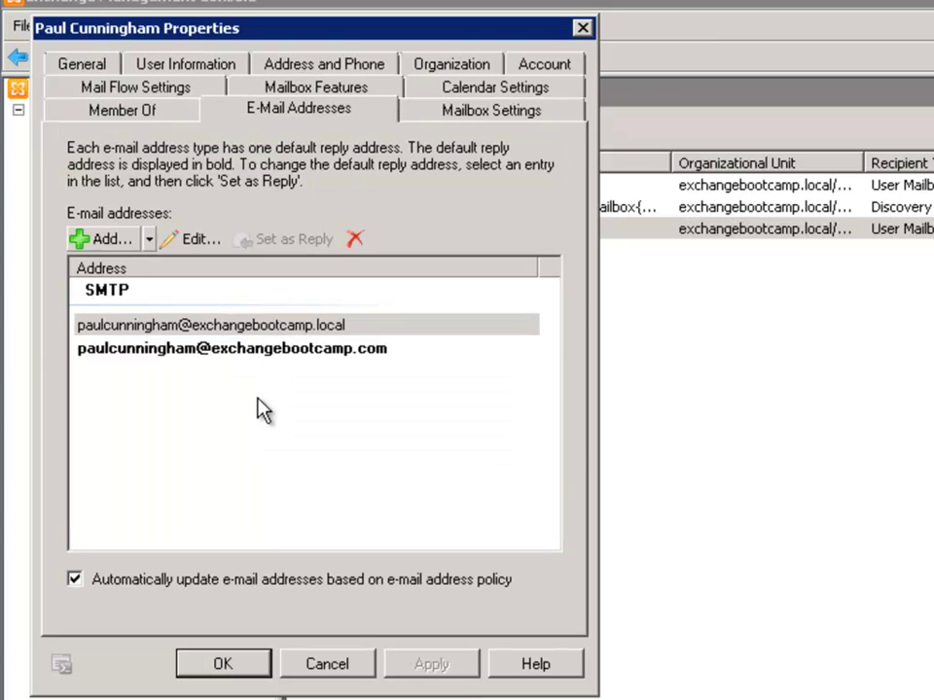
{"action": "left_click", "coordinate": [151, 350]}
{"action": "left_click", "coordinate": [169, 369]}
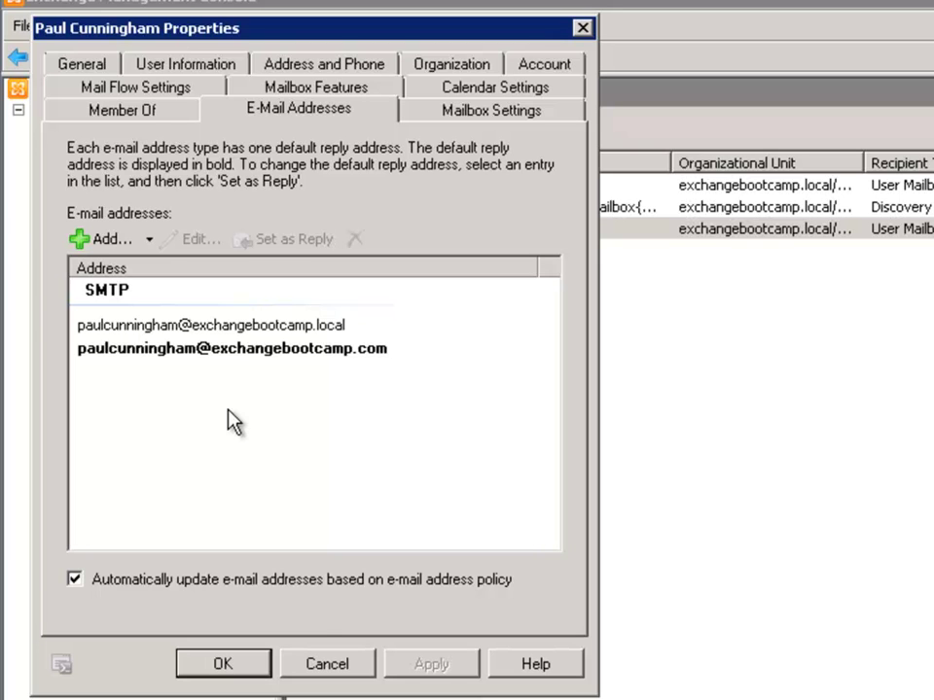
{"action": "left_click", "coordinate": [228, 664]}
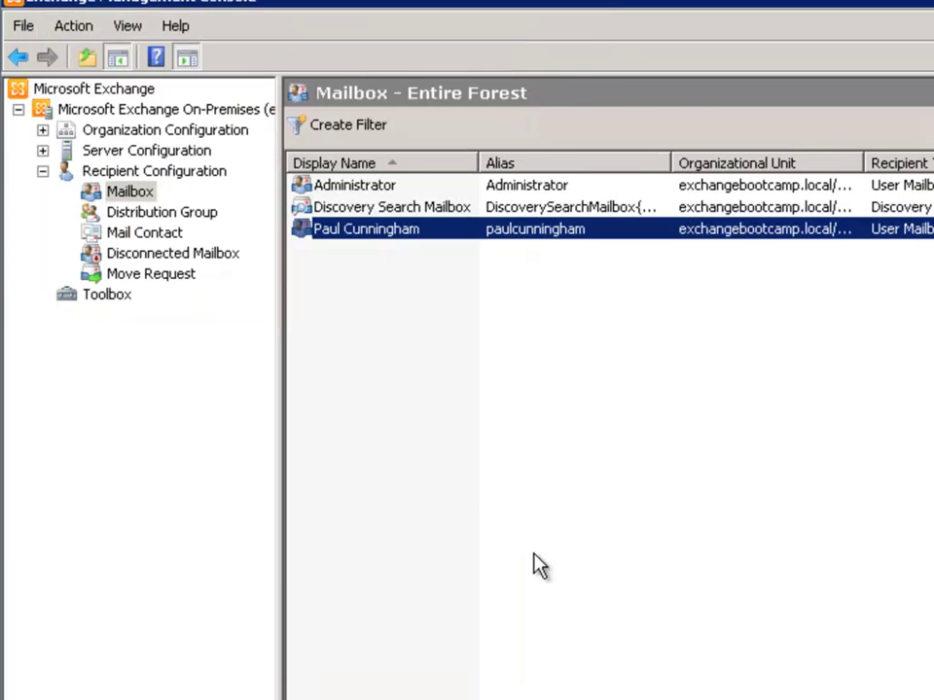
{"action": "left_click", "coordinate": [370, 362]}
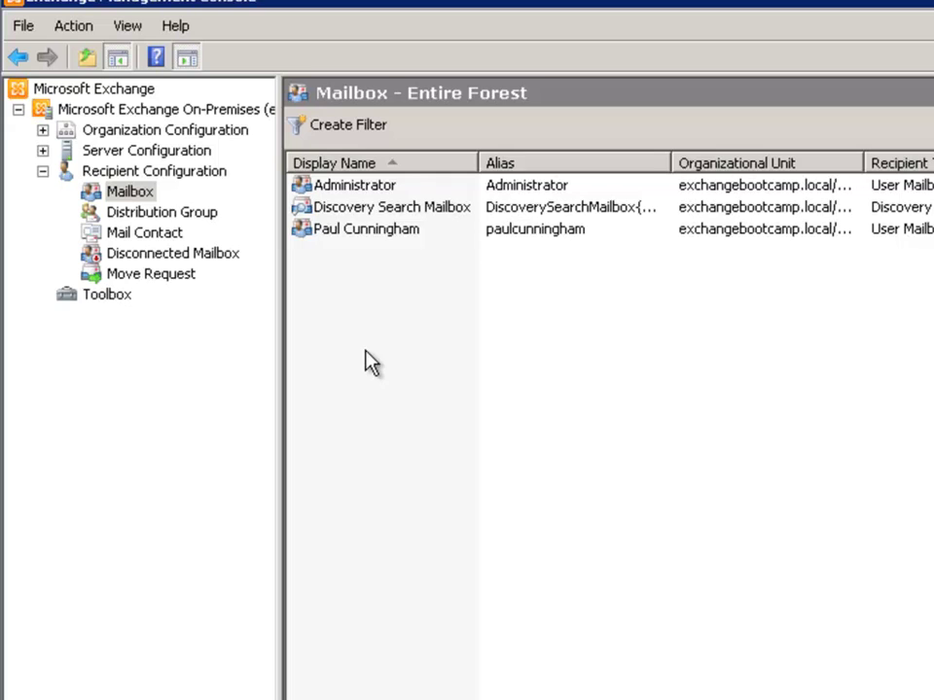